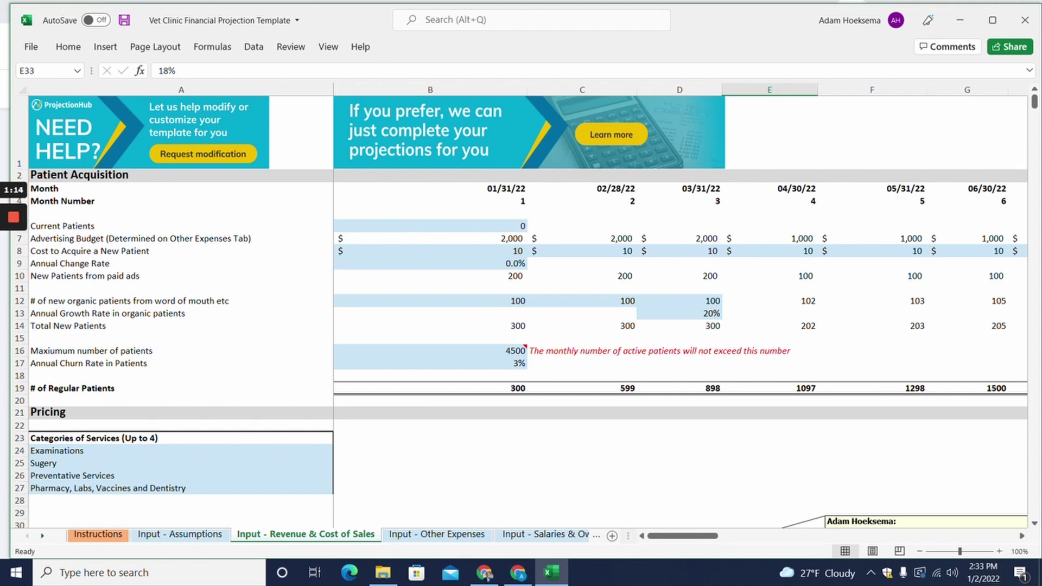
# Examine the month 1 Patient Acquisition cells for current patients, advertising budget, paid-ad patients, organic patients and total new patients
pyautogui.click(430, 225)
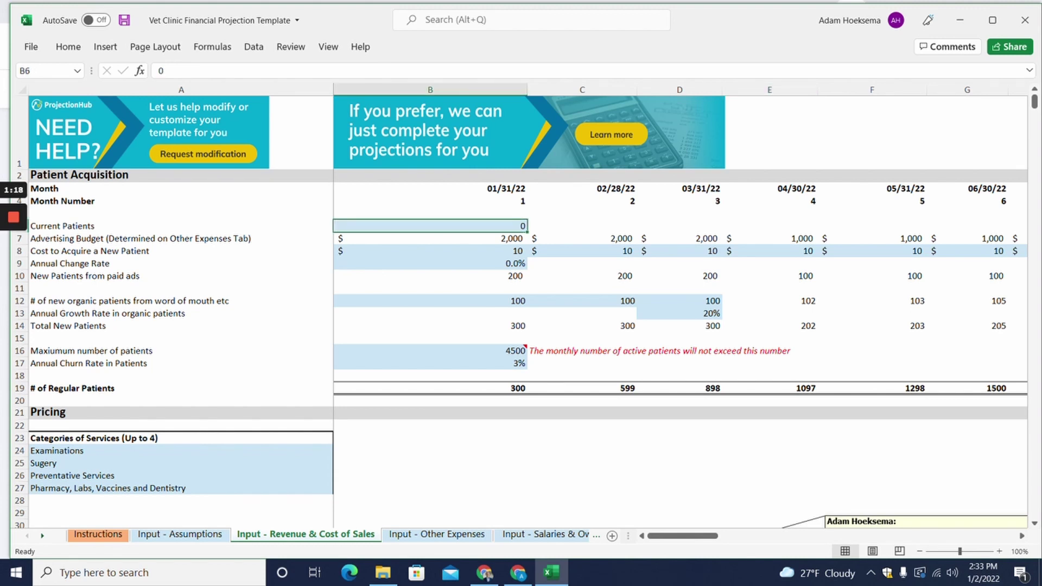
pyautogui.click(430, 239)
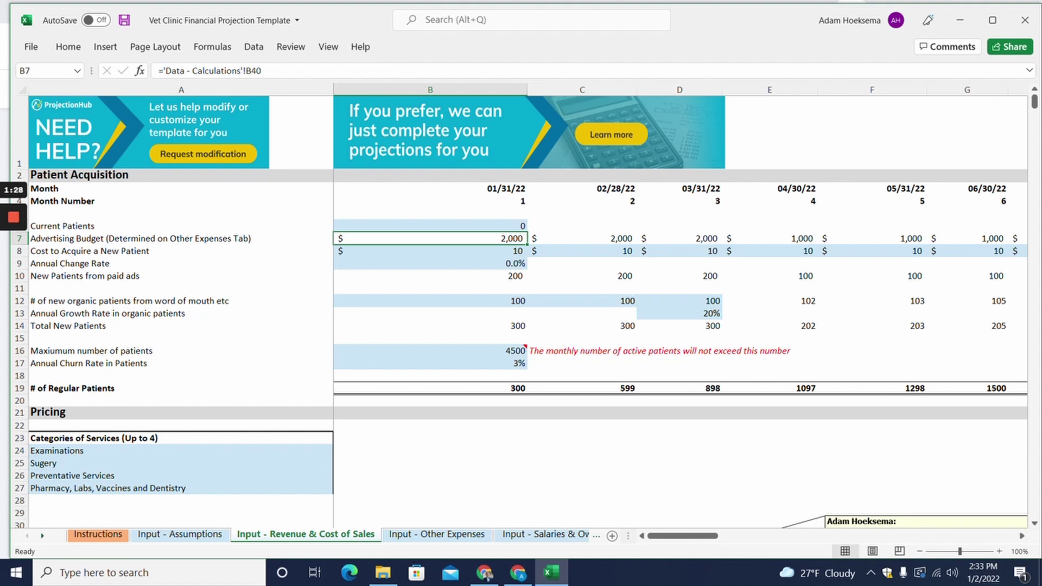
pyautogui.click(430, 276)
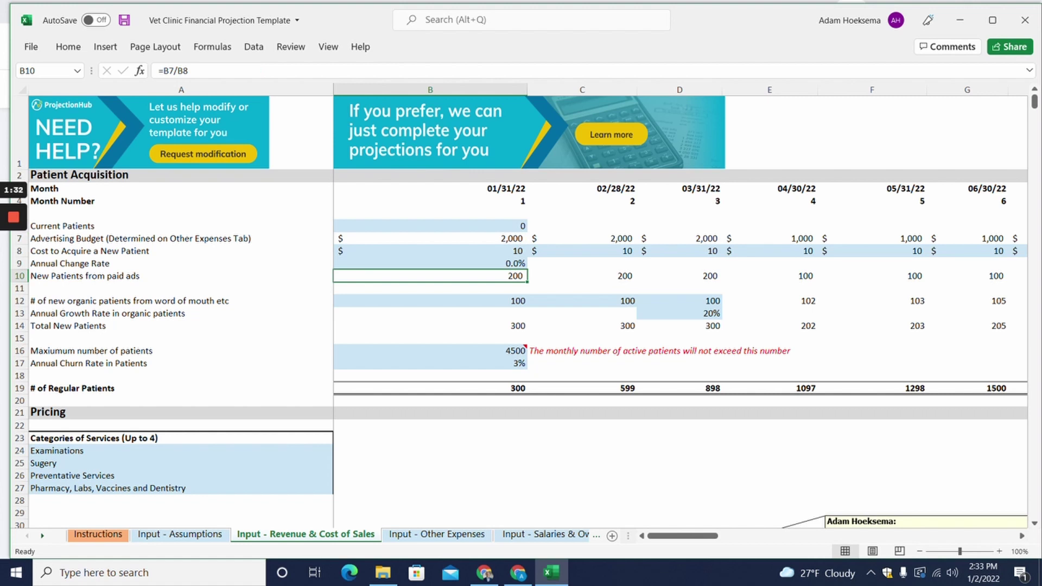
pyautogui.click(430, 301)
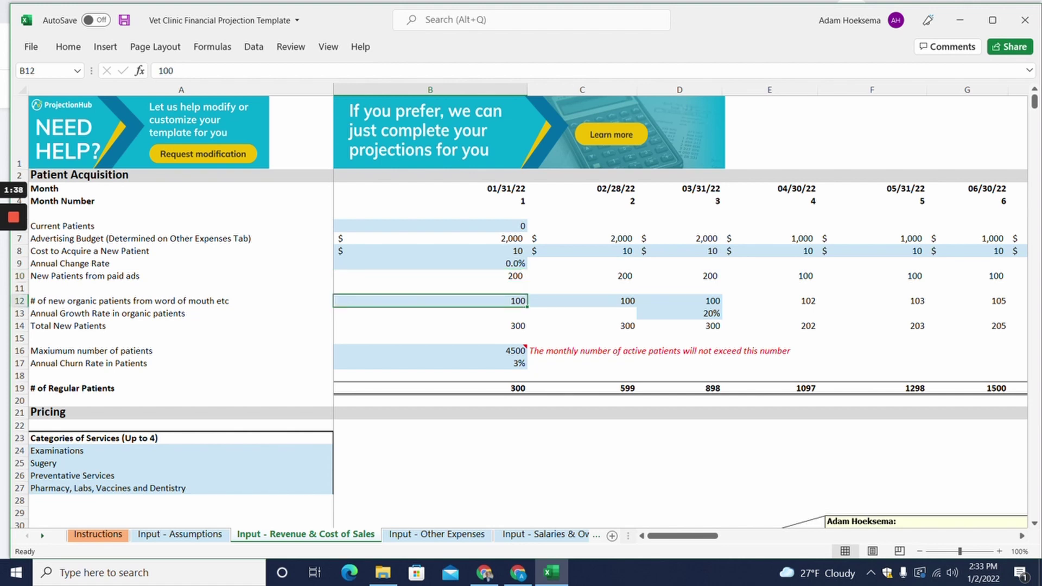
pyautogui.click(430, 326)
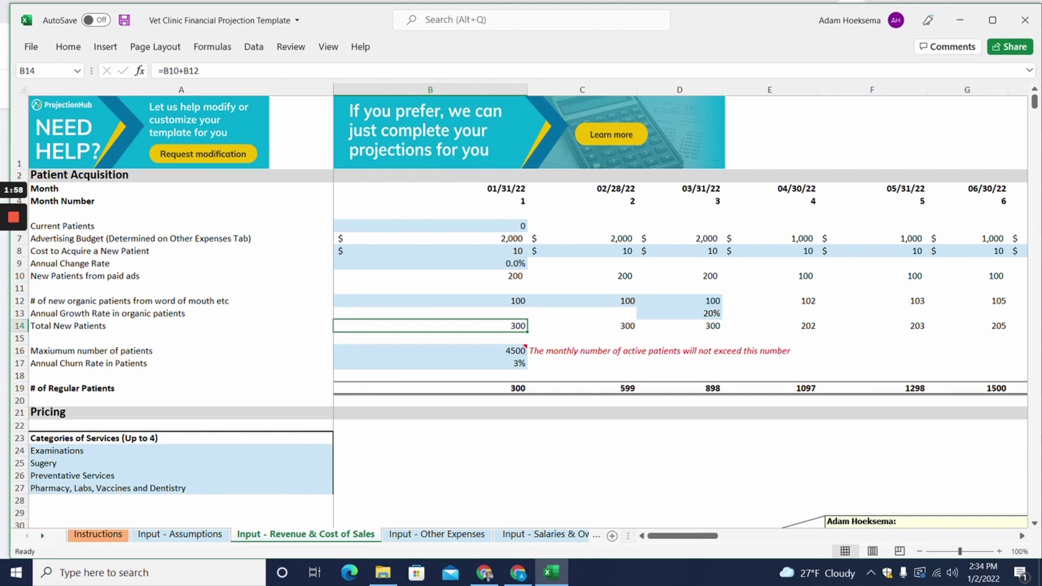
# Review the # of Regular Patients row from month 1 through month 25, and return to the row's label
pyautogui.click(430, 388)
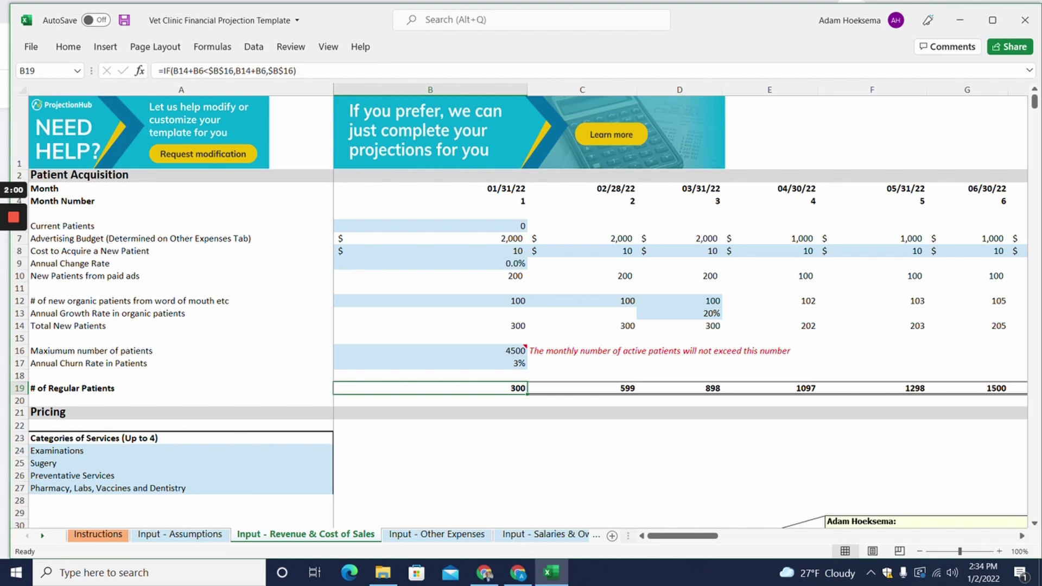
pyautogui.press('Right')
pyautogui.press('Right')
pyautogui.press('Right')
pyautogui.press('Right')
pyautogui.press('Right')
pyautogui.press('Right')
pyautogui.press('Right')
pyautogui.press('Right')
pyautogui.press('Right')
pyautogui.press('Right')
pyautogui.press('Right')
pyautogui.press('Right')
pyautogui.press('Right')
pyautogui.press('Right')
pyautogui.press('Right')
pyautogui.press('Right')
pyautogui.press('Right')
pyautogui.press('Right')
pyautogui.press('Right')
pyautogui.press('Right')
pyautogui.press('Right')
pyautogui.press('Right')
pyautogui.press('Right')
pyautogui.press('Right')
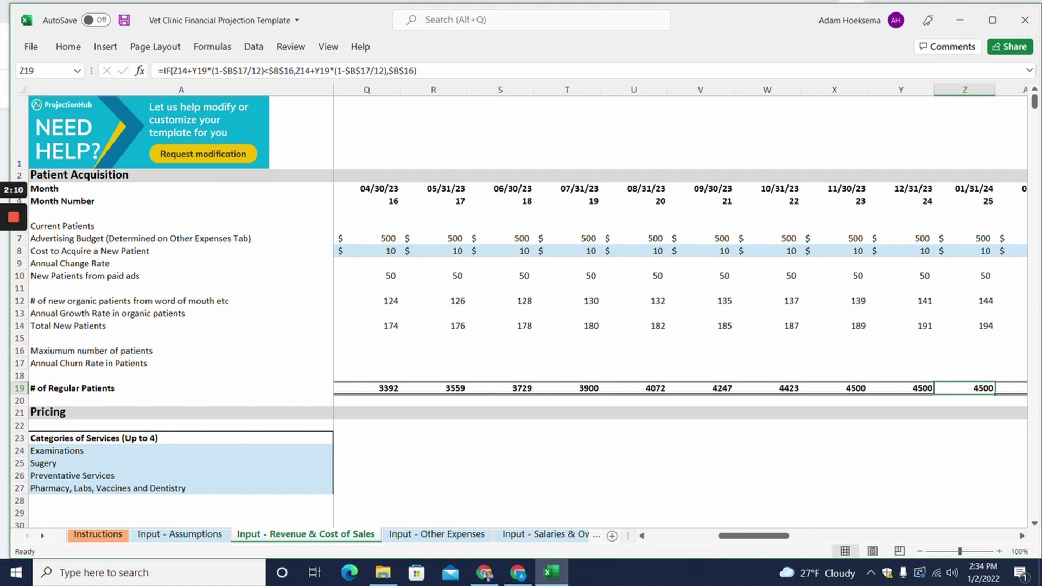
pyautogui.press('Left')
pyautogui.press('Left')
pyautogui.press('Left')
pyautogui.press('Left')
pyautogui.press('Left')
pyautogui.press('Left')
pyautogui.press('Left')
pyautogui.press('Left')
pyautogui.press('Left')
pyautogui.press('Left')
pyautogui.press('Left')
pyautogui.press('Left')
pyautogui.press('Left')
pyautogui.press('Left')
pyautogui.press('Left')
pyautogui.press('Left')
pyautogui.press('Left')
pyautogui.press('Left')
pyautogui.press('Left')
pyautogui.press('Left')
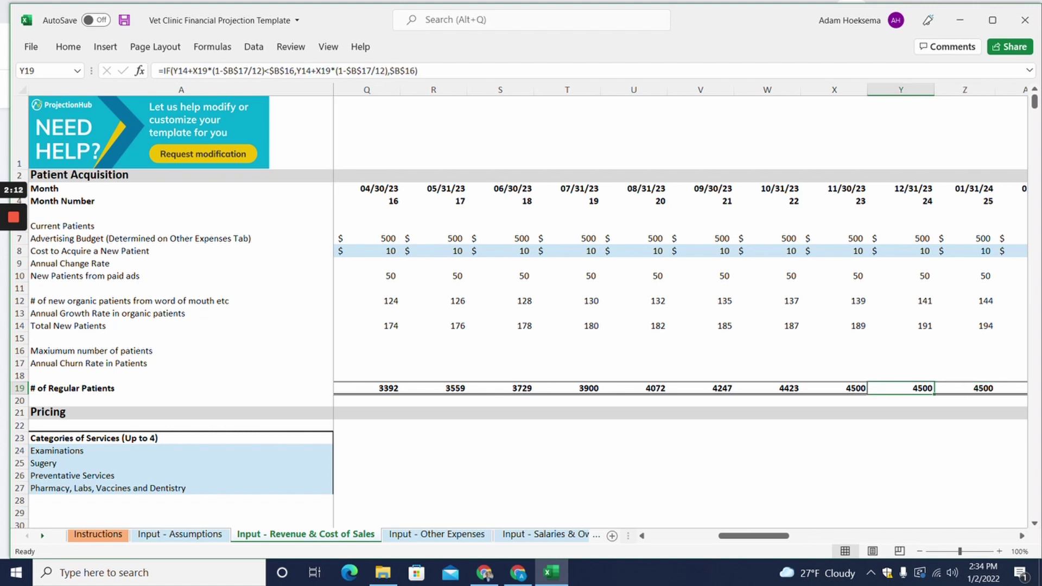
pyautogui.press('Left')
pyautogui.press('Left')
pyautogui.press('Left')
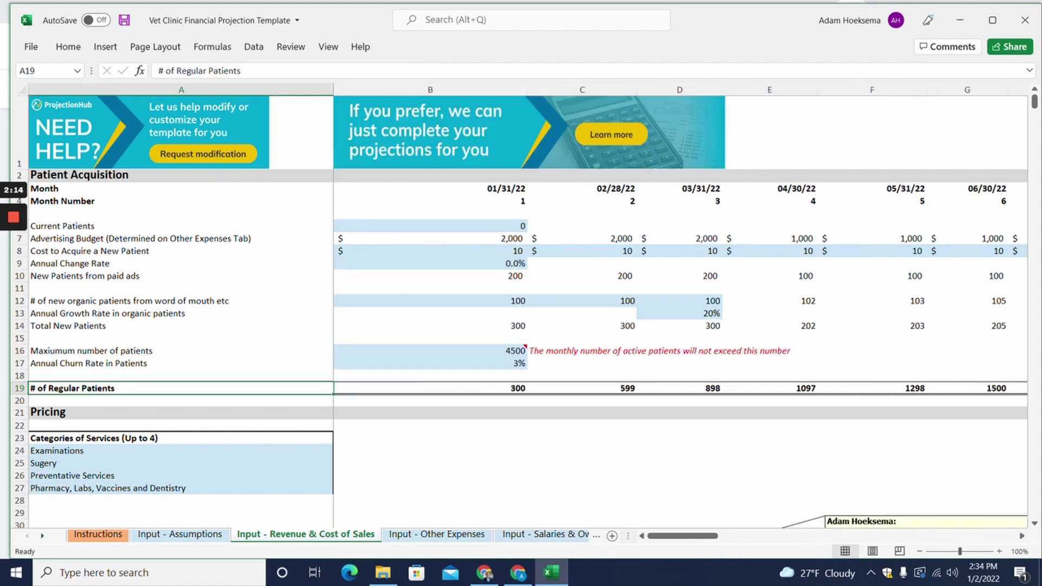
# Select the maximum number of patients input in cell B16
pyautogui.press('Up')
pyautogui.press('Up')
pyautogui.press('Up')
pyautogui.press('Right')
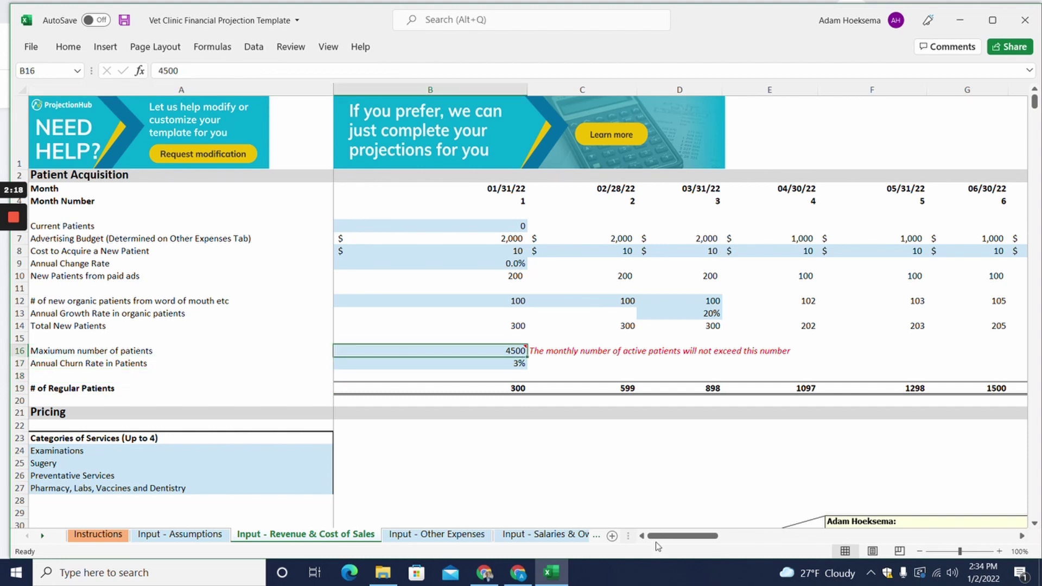
# Examine the Pricing section's service categories, spend per service and reimbursement rate alongside the patient counts and the Revenue section
pyautogui.scroll(-6, 518, 313)
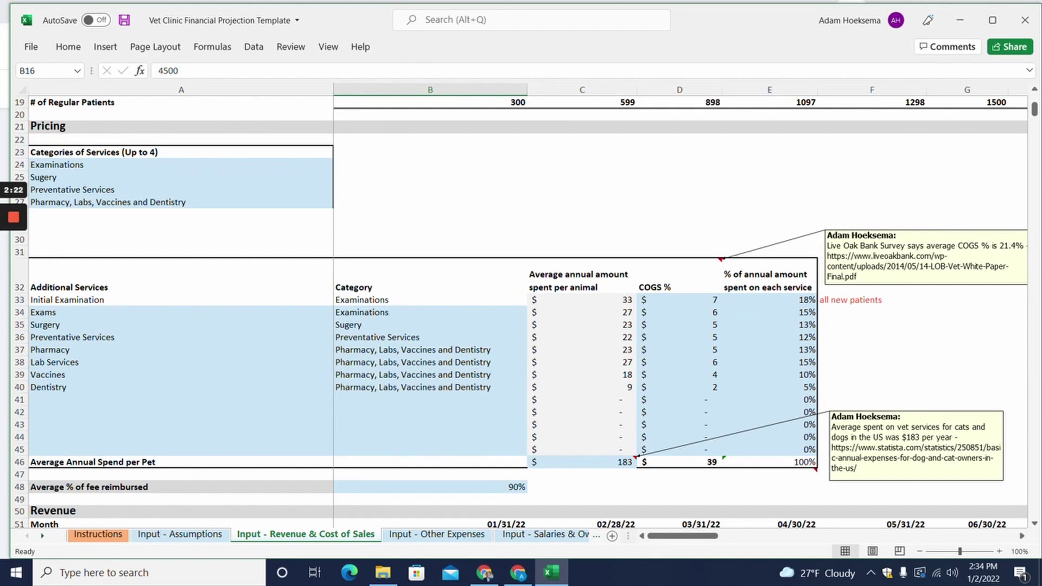
pyautogui.scroll(-1, 518, 312)
pyautogui.scroll(-1, 518, 312)
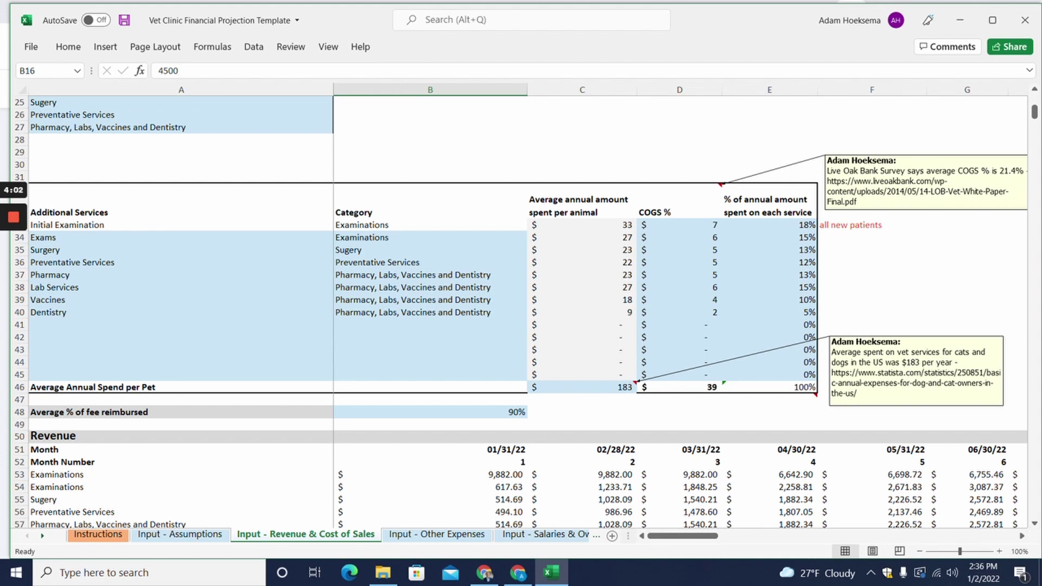
pyautogui.scroll(-4, 521, 312)
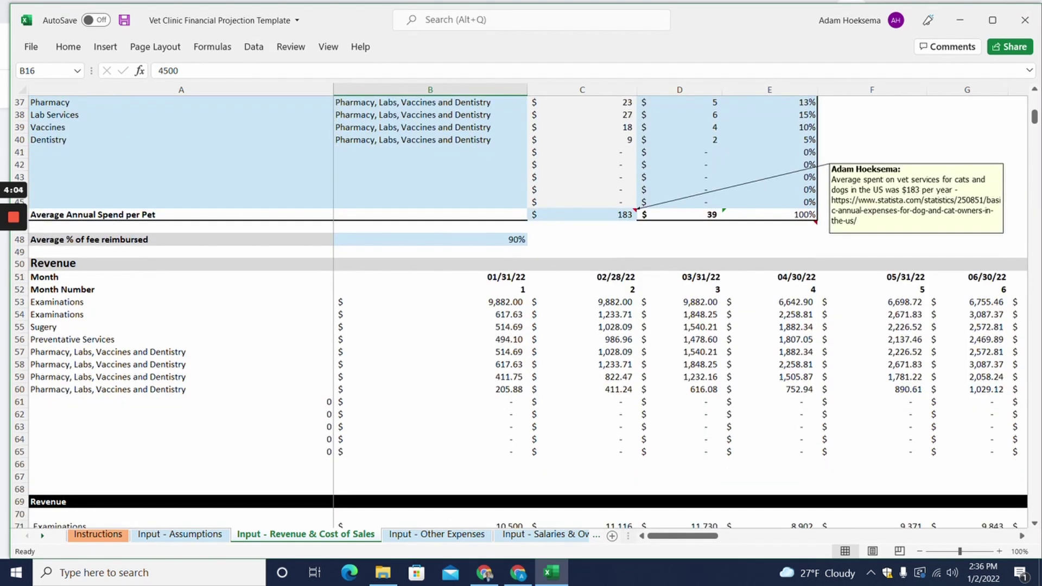
pyautogui.scroll(9, 521, 312)
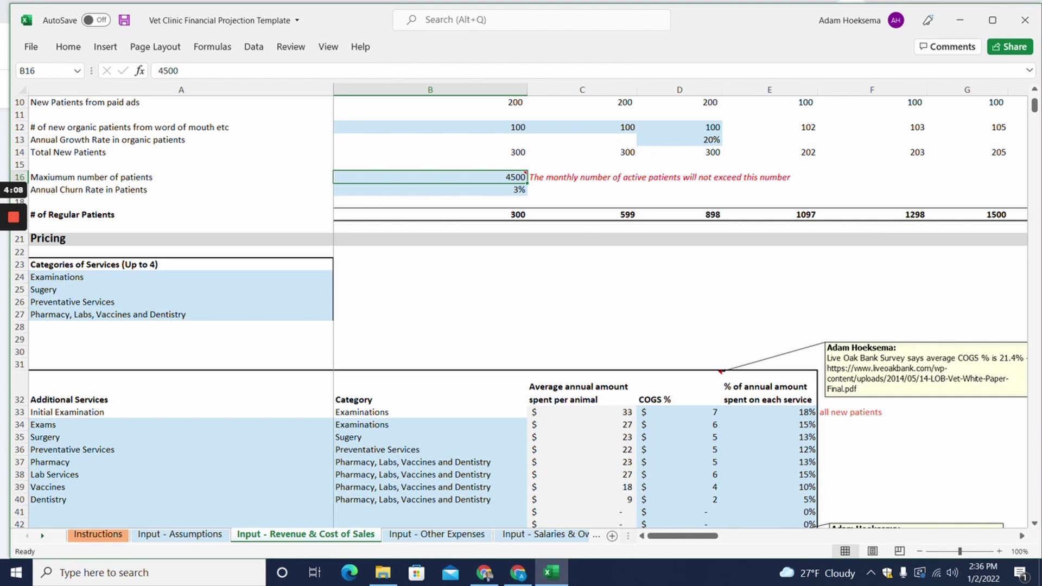
pyautogui.scroll(-2, 521, 312)
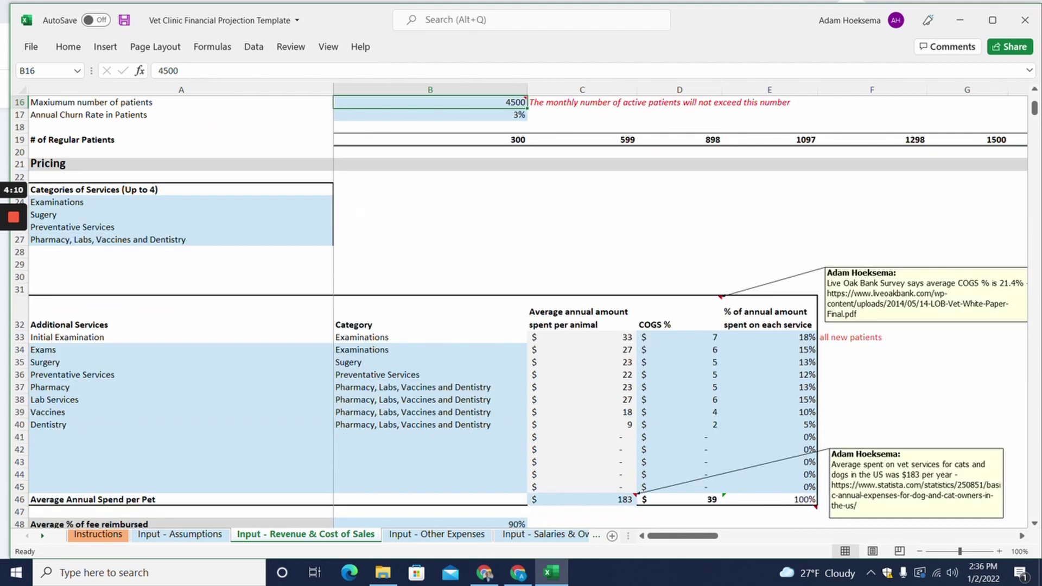
pyautogui.scroll(-6, 521, 312)
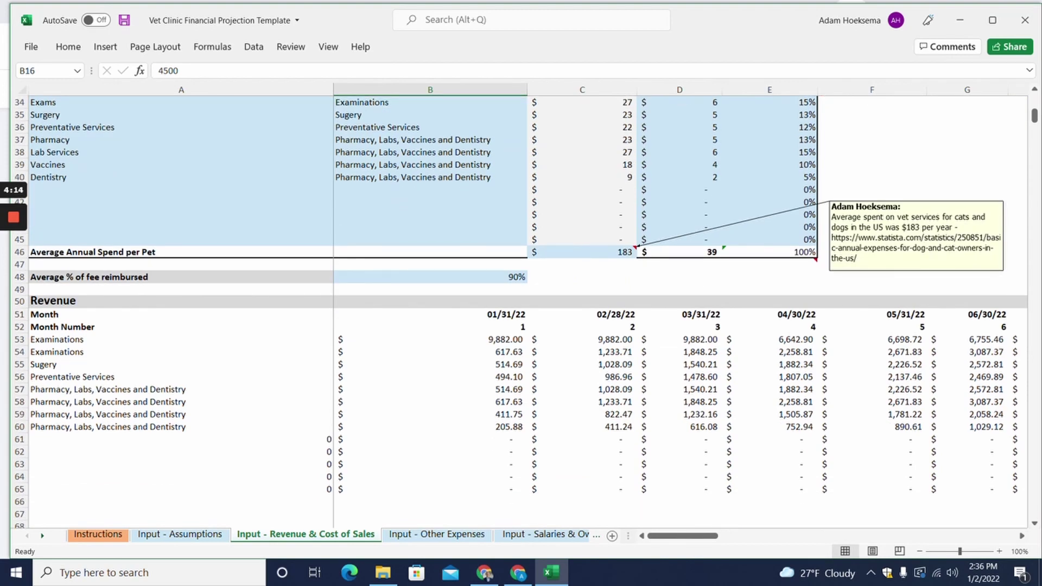
# Inspect the month 1 revenue formulas for the individual services and for Total Revenue
pyautogui.click(430, 377)
pyautogui.click(430, 402)
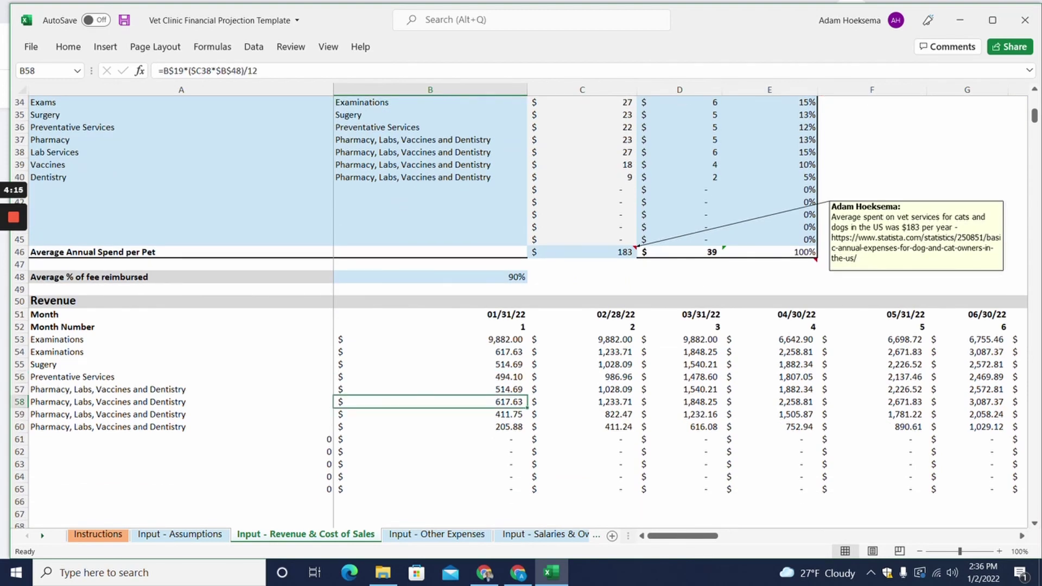
pyautogui.scroll(-6, 521, 312)
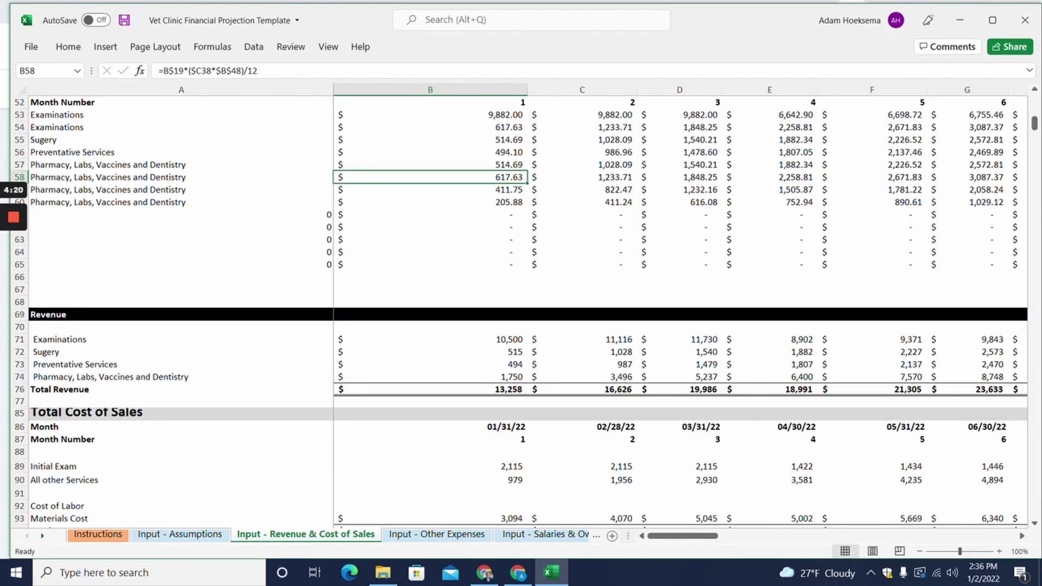
pyautogui.click(430, 389)
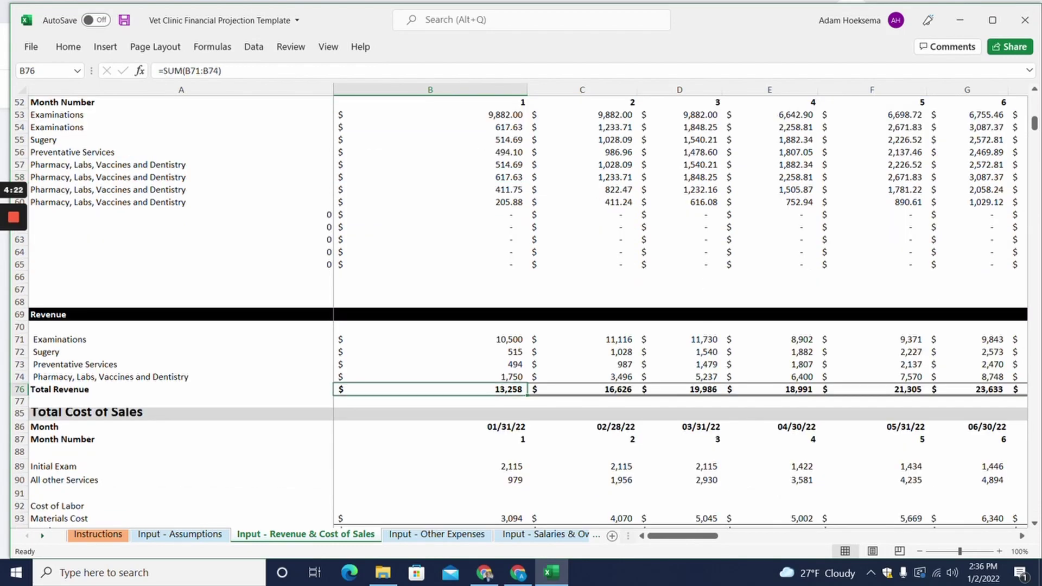
# Inspect the COGS formula for Initial Examination, and compare it with the month 1 Total Revenue and Total Cost of Sales figures
pyautogui.scroll(8, 521, 312)
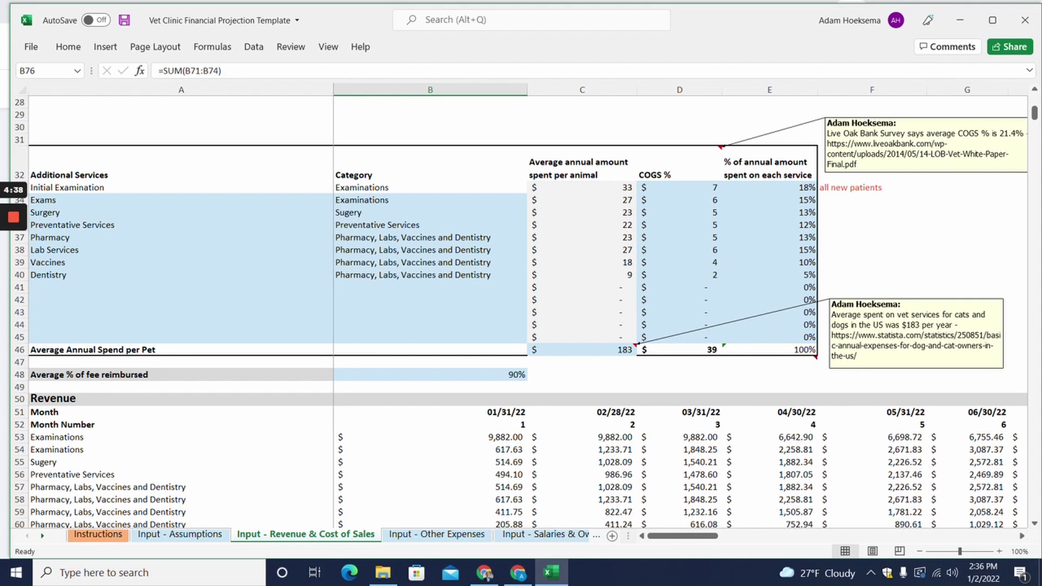
pyautogui.click(679, 188)
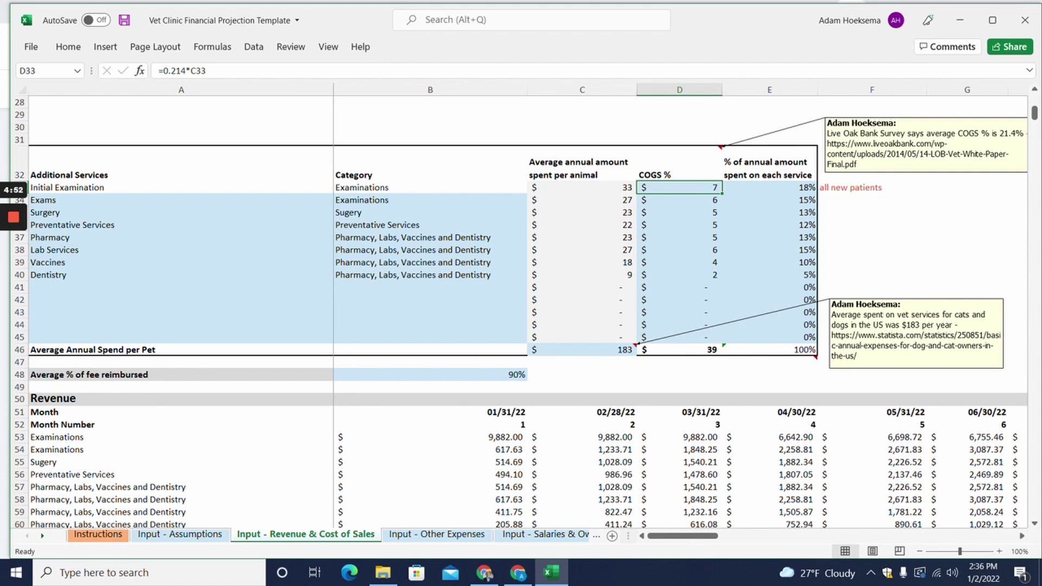
pyautogui.scroll(-1, 518, 316)
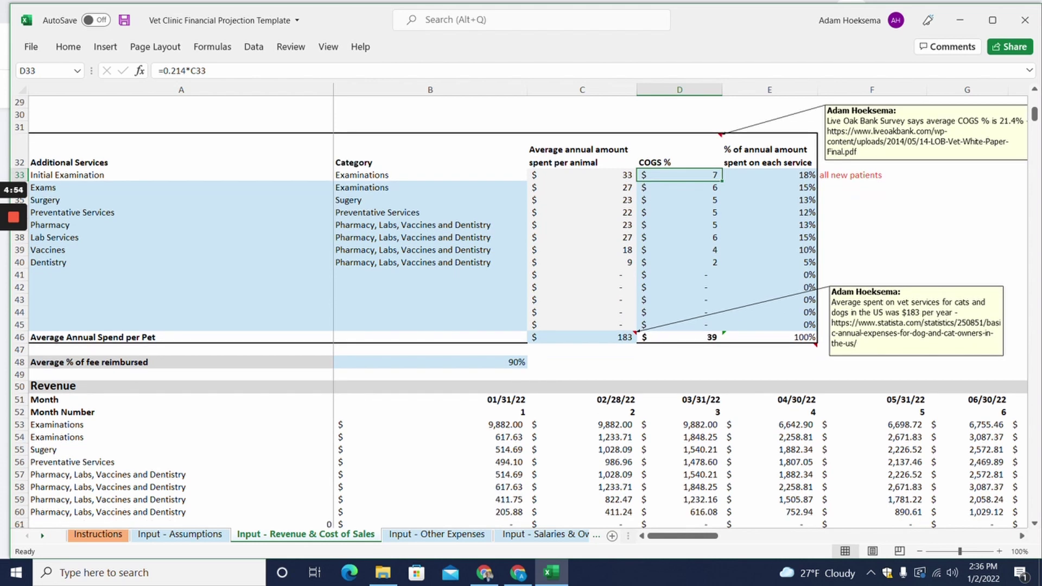
pyautogui.scroll(-5, 518, 316)
pyautogui.scroll(-1, 518, 316)
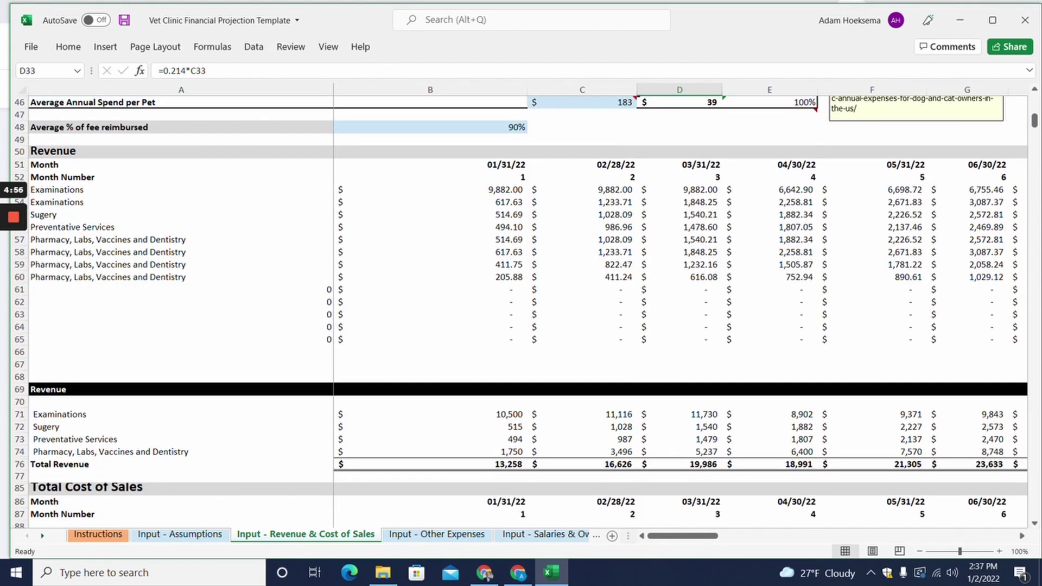
pyautogui.scroll(-2, 518, 316)
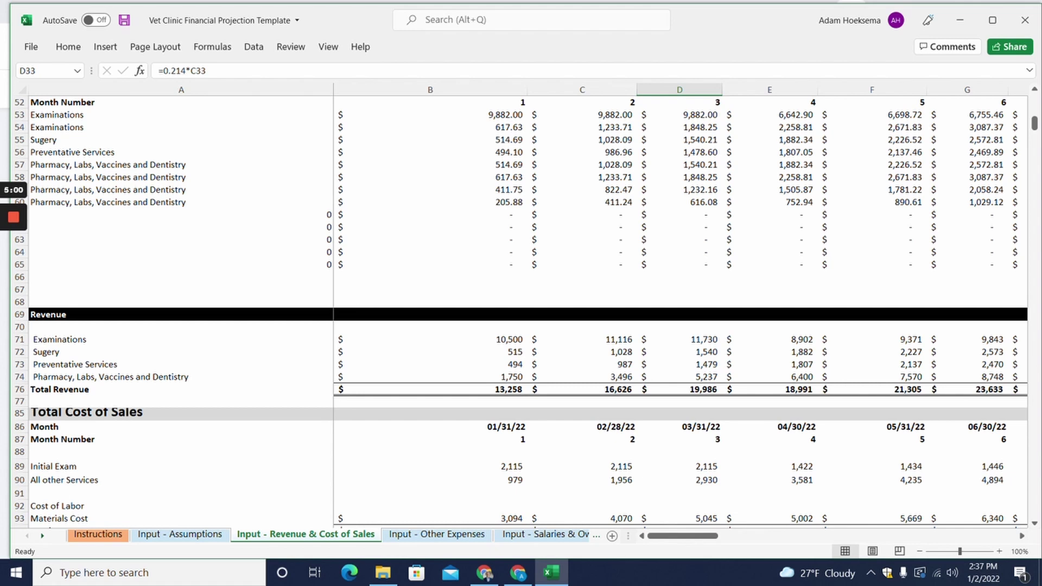
pyautogui.click(430, 389)
# Open the At a Glance sheet to view the profit and loss summary
pyautogui.click(584, 535)
pyautogui.click(585, 538)
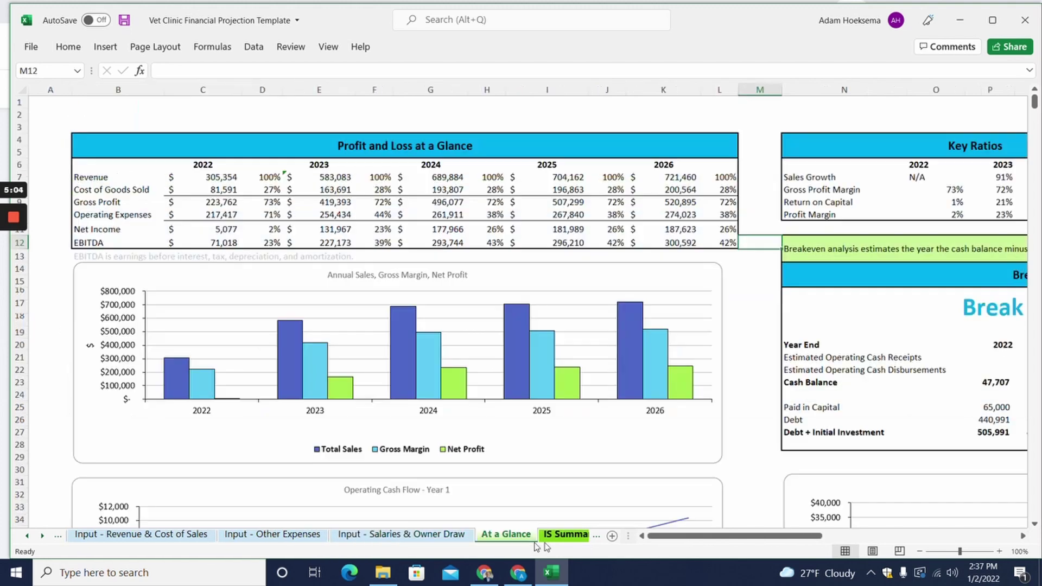